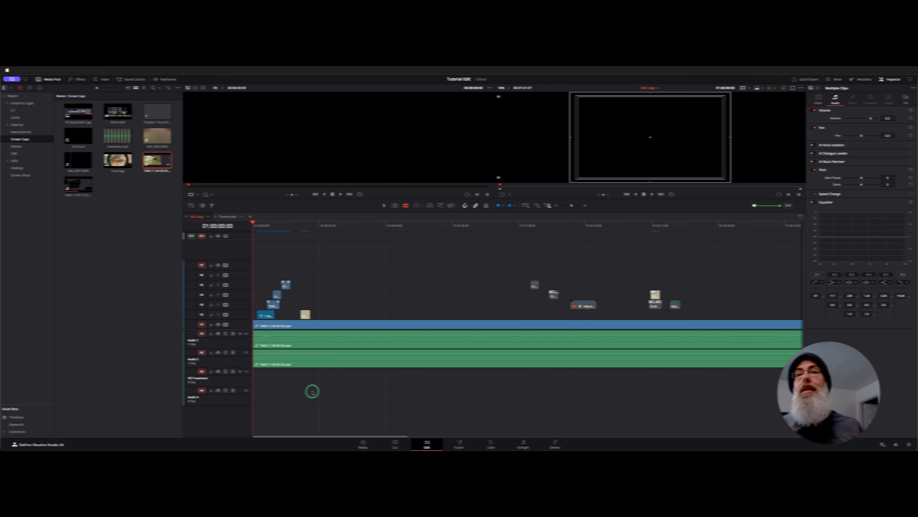
Step: Select the Audio 1 clip TAKE-11-04 09-59.mp4 on the timeline and switch to the Fairlight page
{"action": "left_click", "coordinate": [304, 342]}
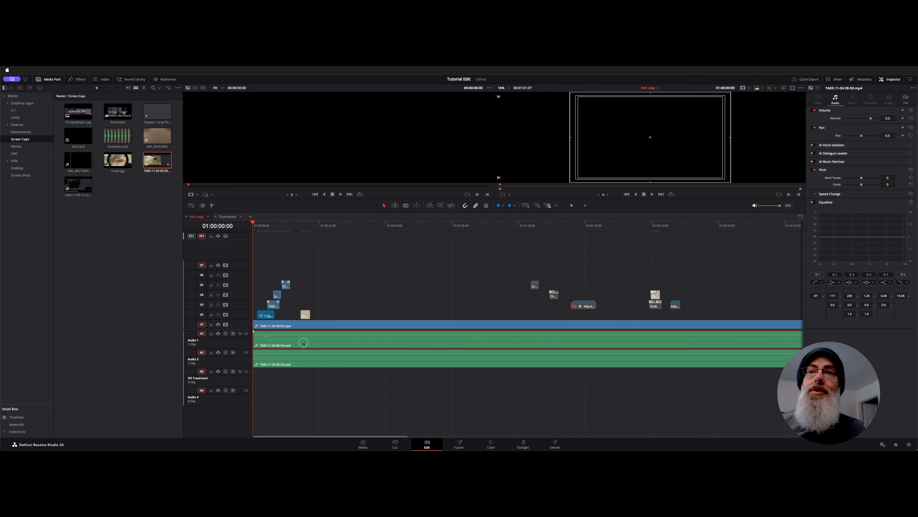
{"action": "left_click", "coordinate": [307, 361]}
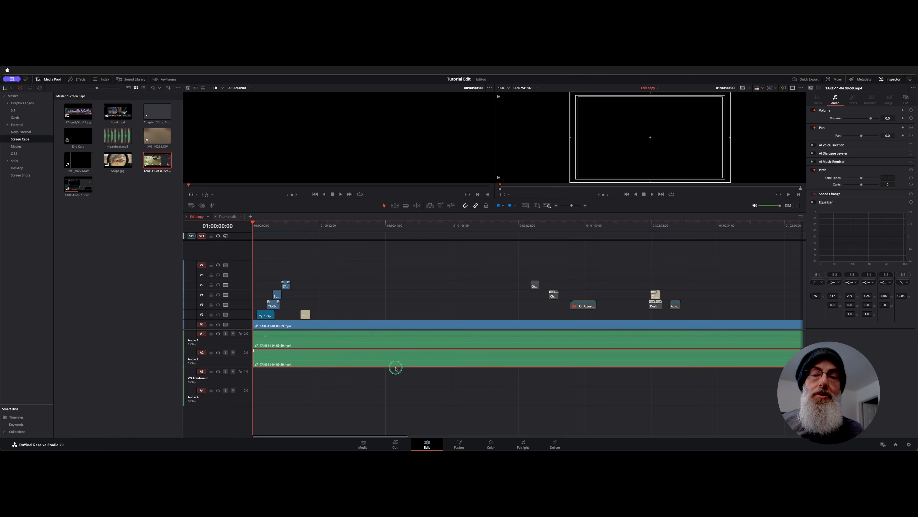
{"action": "left_click", "coordinate": [314, 345]}
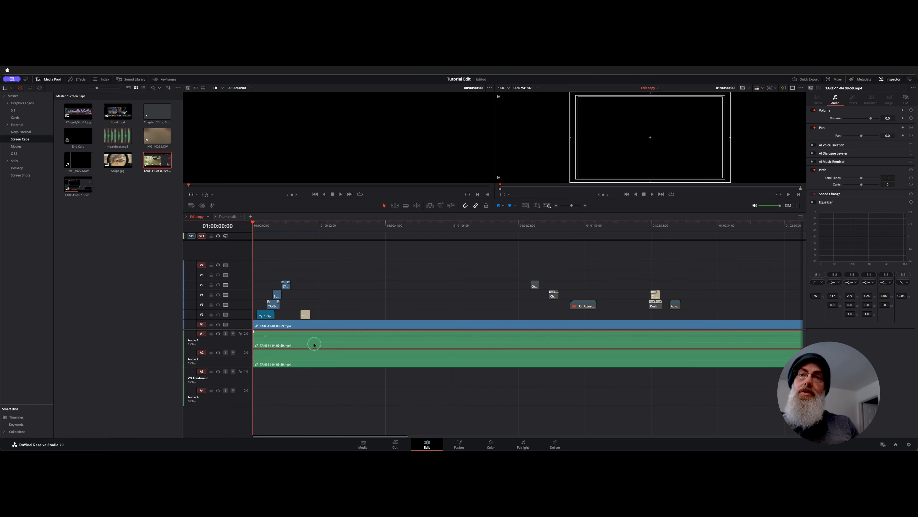
{"action": "key", "text": "shift+7"}
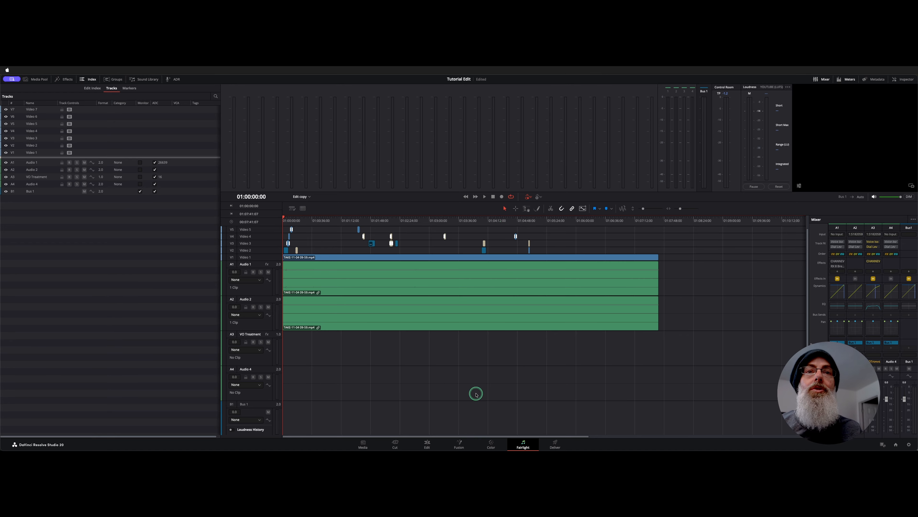
Step: Move the linked clips from Audio 1 and Audio 2 down to the VO Treatment and Audio 4 tracks, aligned at the start
{"action": "left_click", "coordinate": [232, 336]}
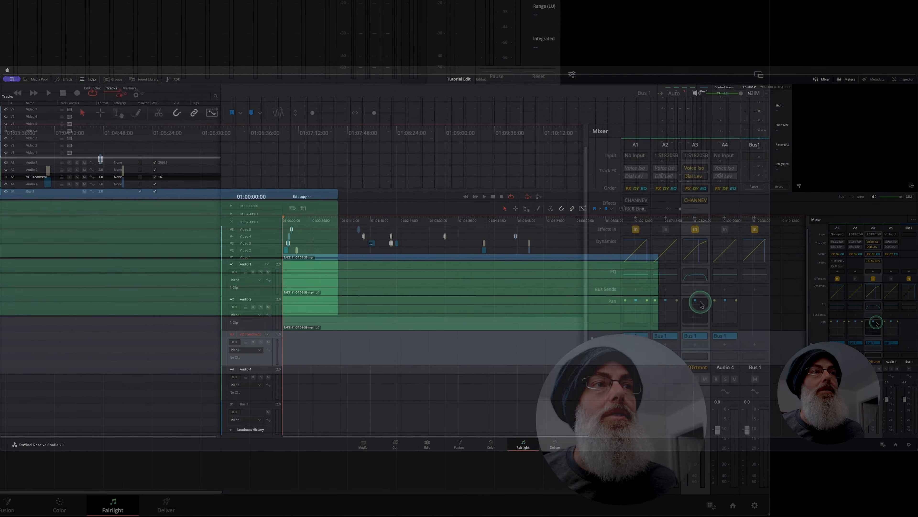
{"action": "mouse_move", "coordinate": [705, 176]}
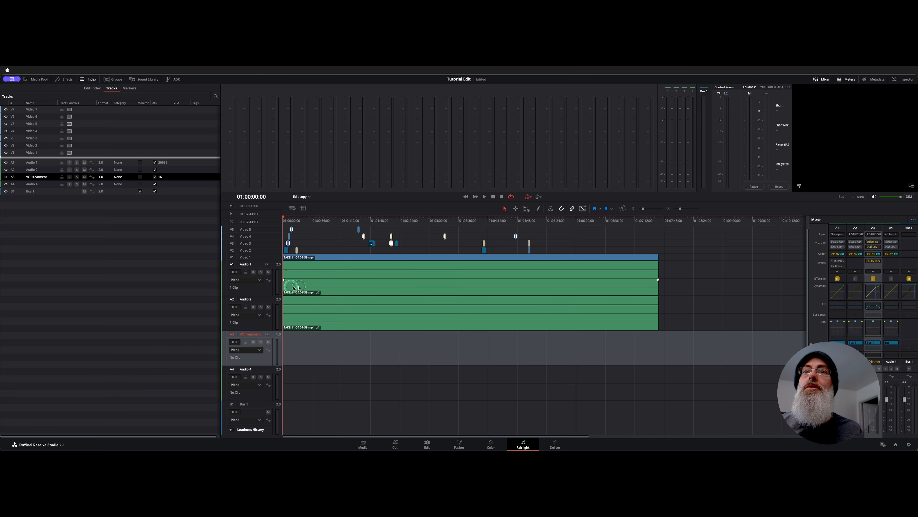
{"action": "left_click", "coordinate": [303, 276]}
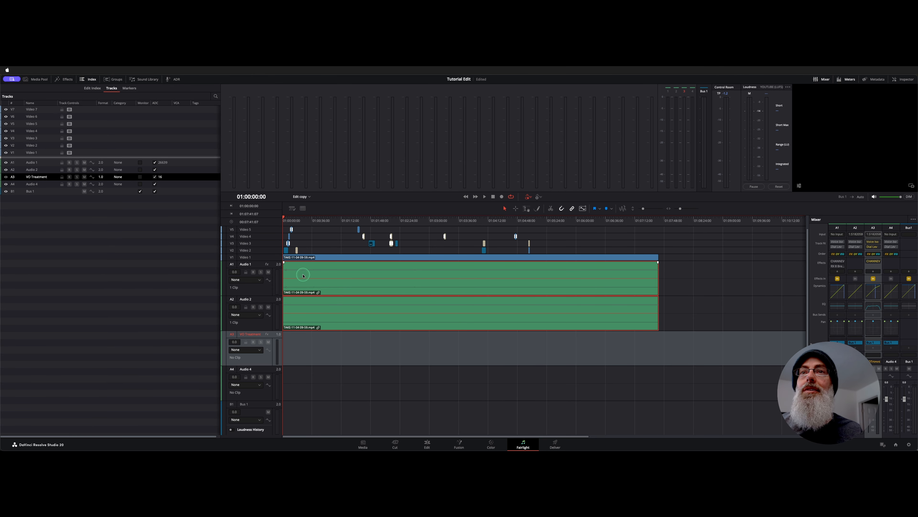
{"action": "left_click_drag", "start_coordinate": [303, 275], "coordinate": [285, 354]}
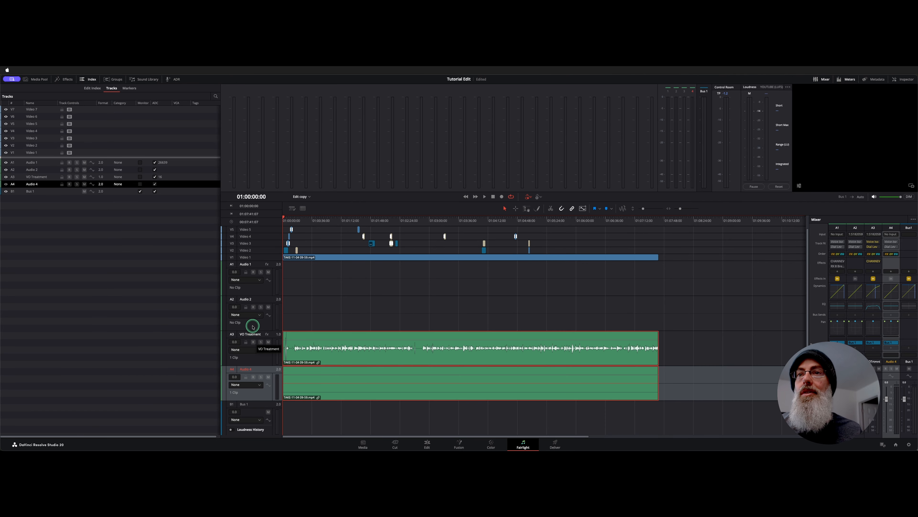
Step: Raise the VO Treatment clip's volume, and set the track's dynamics make-up gain to about 14.4 dB while playing from around 01:00:57:17
{"action": "left_click", "coordinate": [330, 221]}
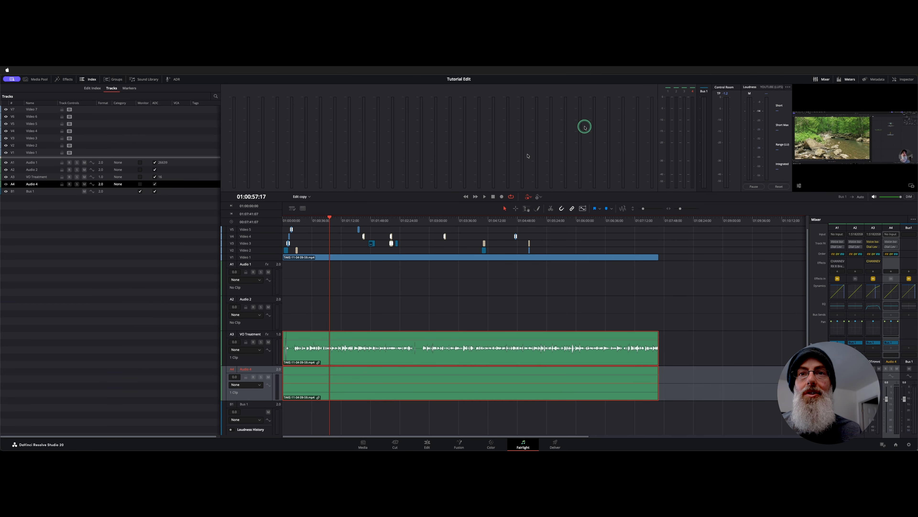
{"action": "left_click_drag", "start_coordinate": [357, 345], "coordinate": [357, 339]}
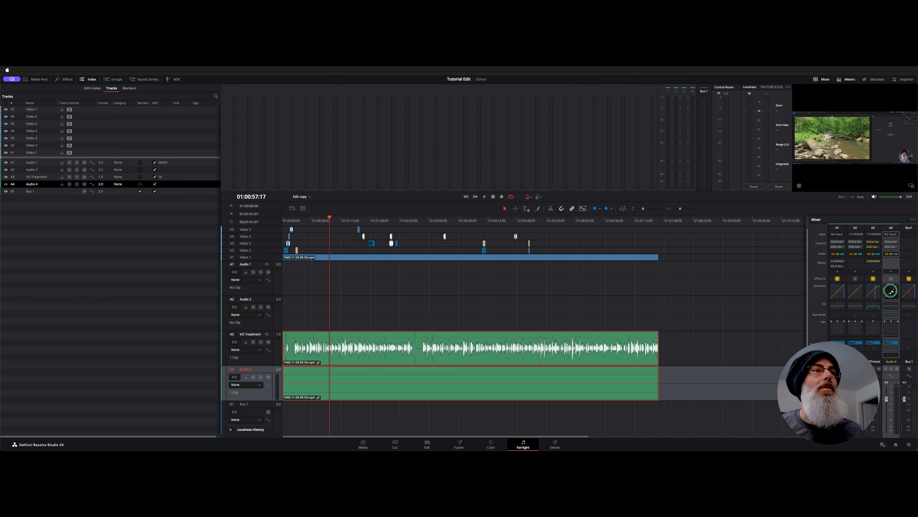
{"action": "double_click", "coordinate": [873, 291]}
{"action": "left_click_drag", "start_coordinate": [288, 116], "coordinate": [227, 96]}
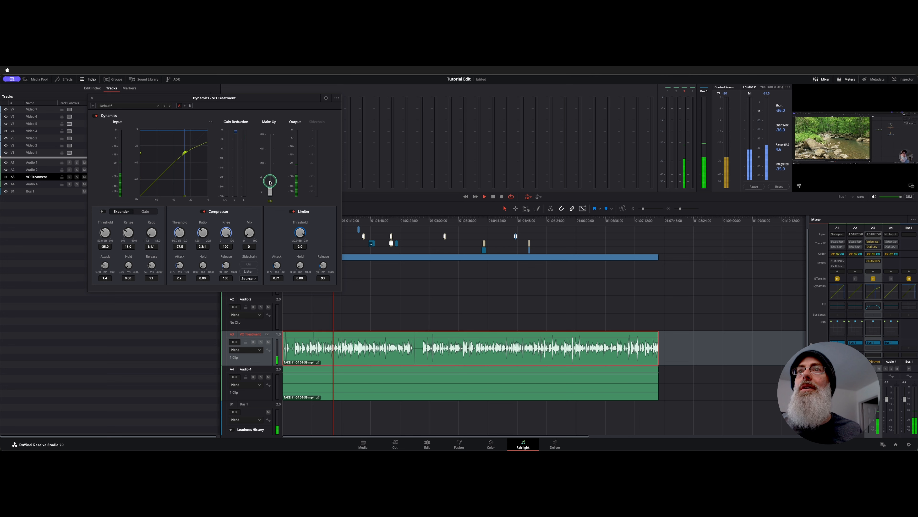
{"action": "left_click_drag", "start_coordinate": [270, 191], "coordinate": [274, 150]}
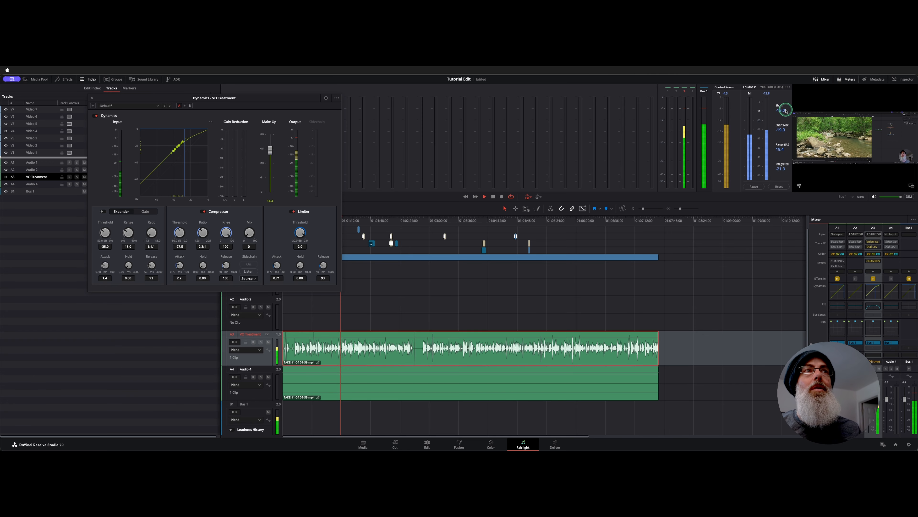
{"action": "key", "text": "space"}
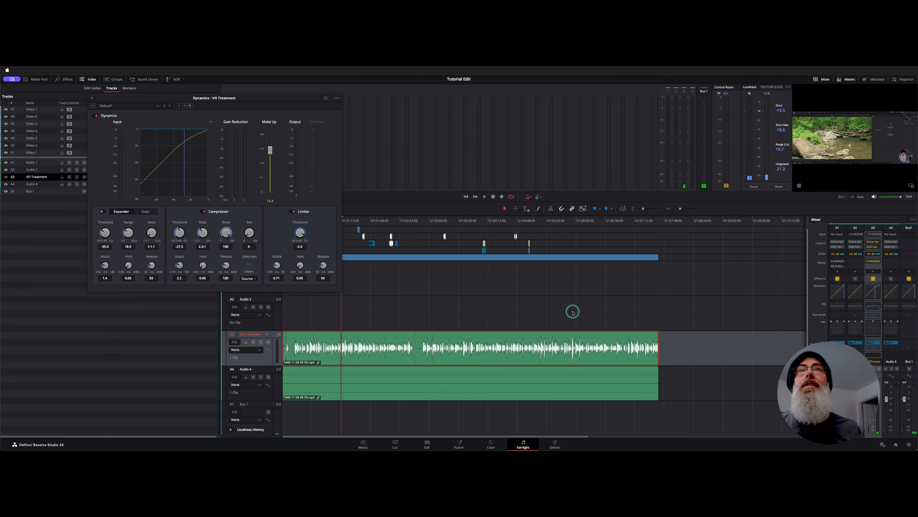
Step: Set the compressor threshold and make-up gain to 0 in the Bus 1 dynamics
{"action": "left_click", "coordinate": [905, 289]}
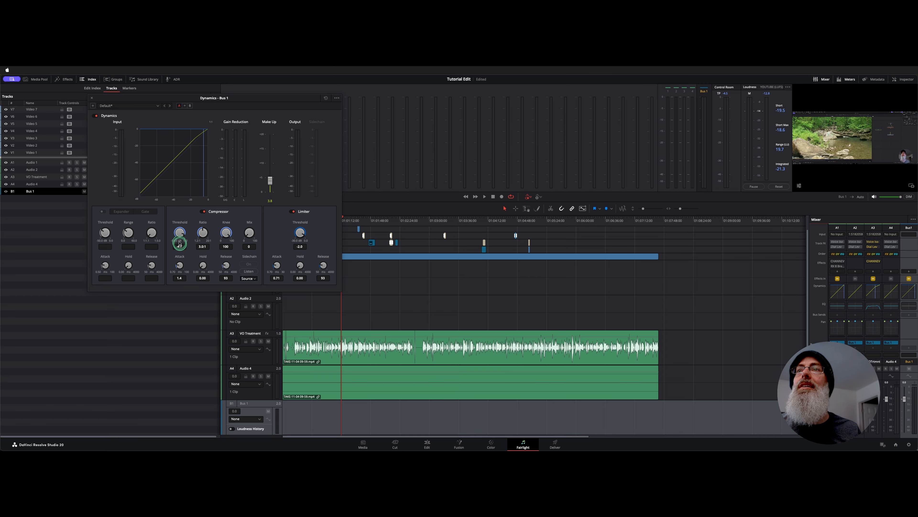
{"action": "left_click_drag", "start_coordinate": [179, 235], "coordinate": [219, 133]}
{"action": "left_click_drag", "start_coordinate": [267, 180], "coordinate": [270, 232]}
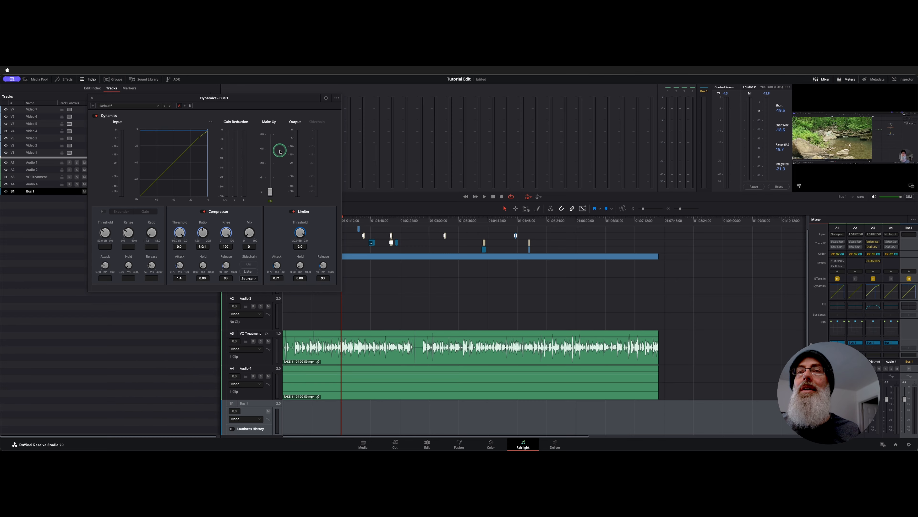
Step: Raise the Bus 1 make-up gain slightly during playback, and close its dynamics settings
{"action": "key", "text": "space"}
{"action": "left_click_drag", "start_coordinate": [270, 192], "coordinate": [271, 178]}
{"action": "key", "text": "space"}
{"action": "left_click", "coordinate": [92, 98]}
Step: Return to the timeline start, select the VO Treatment track, and bounce the Bus 1 mix to Audio 1
{"action": "key", "text": "Home"}
{"action": "left_click", "coordinate": [250, 333]}
{"action": "left_click", "coordinate": [83, 70]}
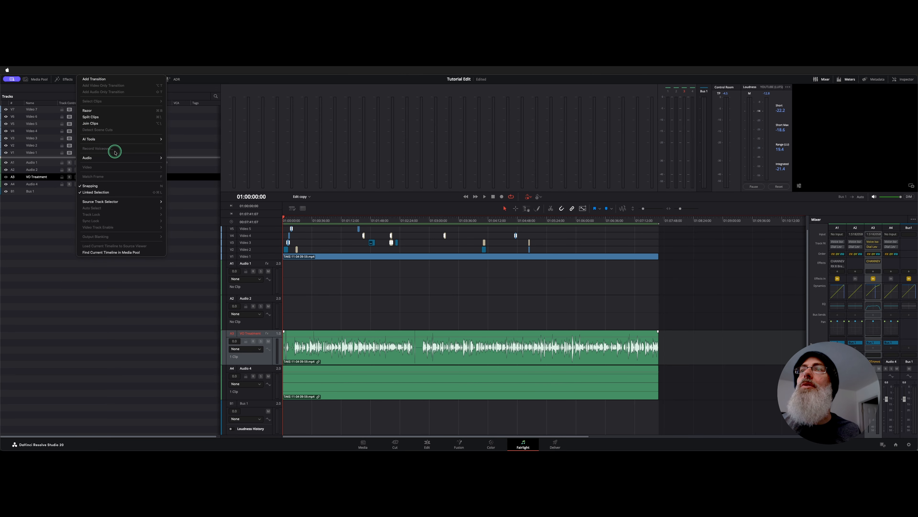
{"action": "mouse_move", "coordinate": [113, 157]}
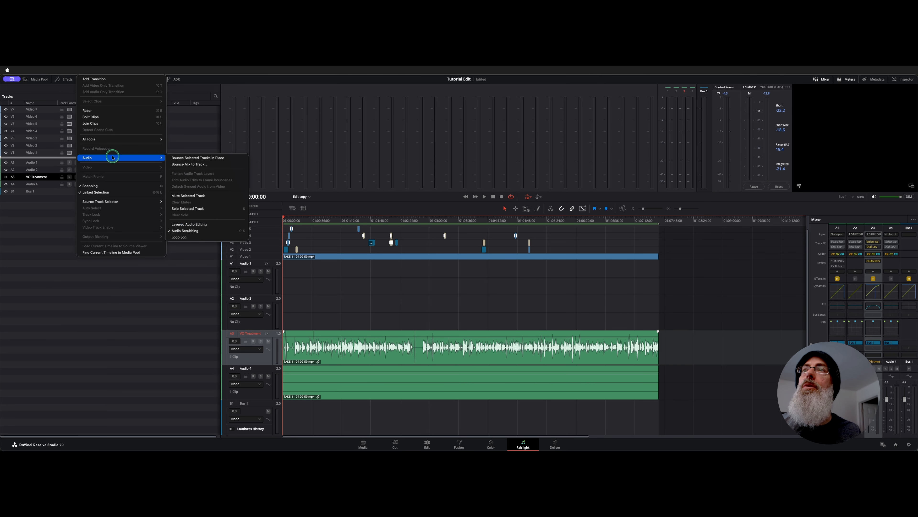
{"action": "left_click", "coordinate": [215, 167]}
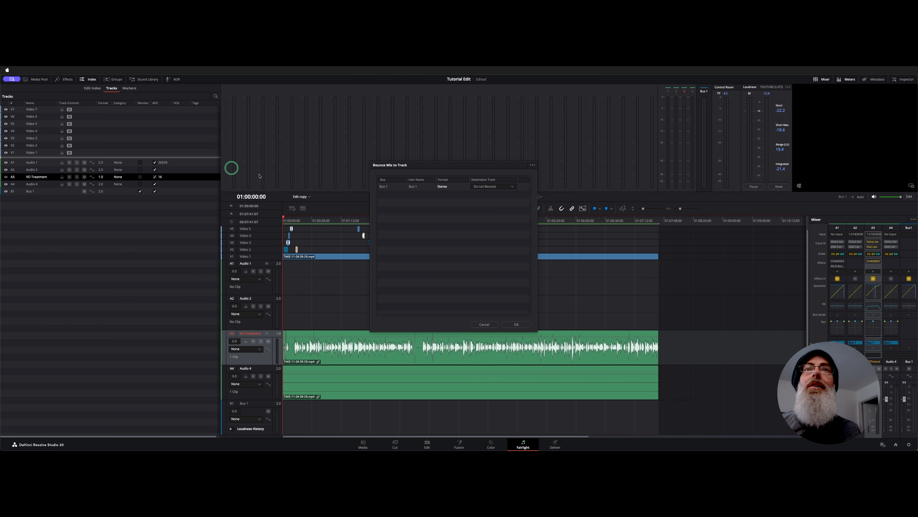
{"action": "left_click", "coordinate": [494, 187]}
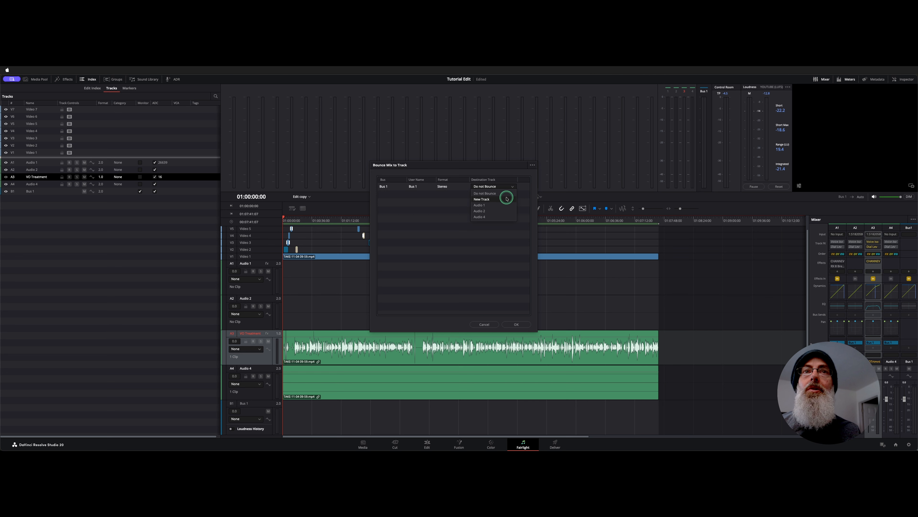
{"action": "left_click", "coordinate": [504, 205]}
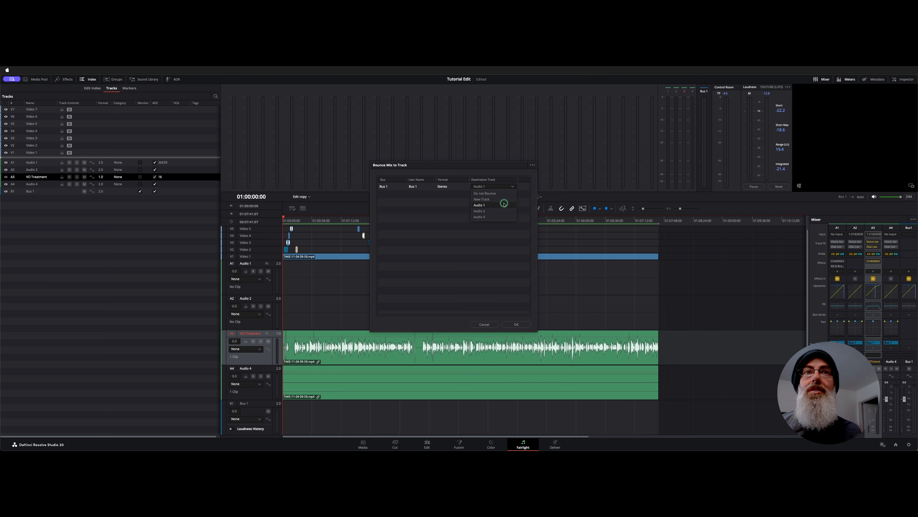
{"action": "left_click", "coordinate": [513, 325]}
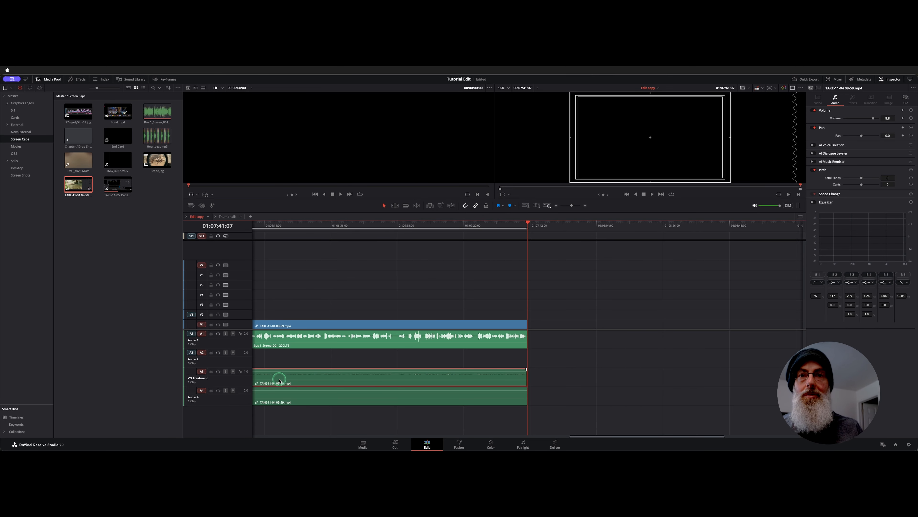
Step: Delete the original clip from the VO Treatment track, and link the bounced Bus 1 audio on Audio 1 with the video clip
{"action": "key", "text": "Delete"}
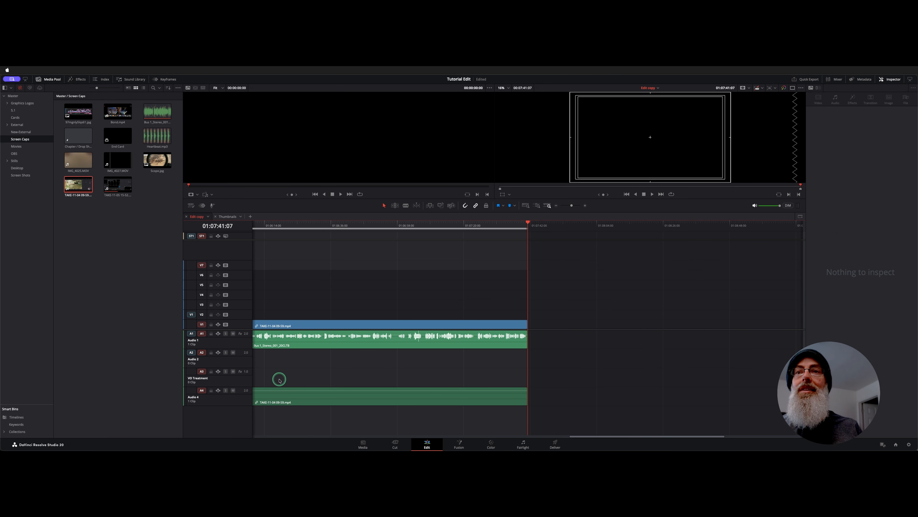
{"action": "left_click", "coordinate": [287, 325]}
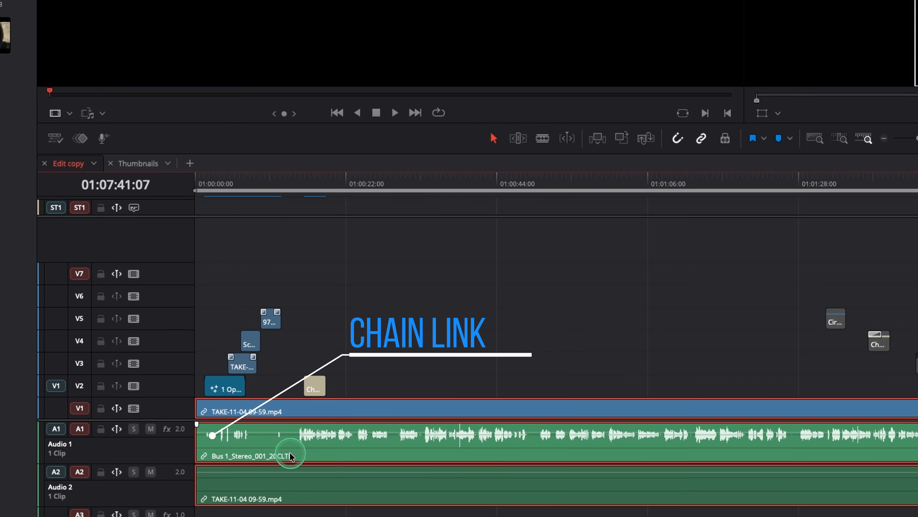
{"action": "right_click", "coordinate": [289, 450]}
{"action": "left_click", "coordinate": [407, 443]}
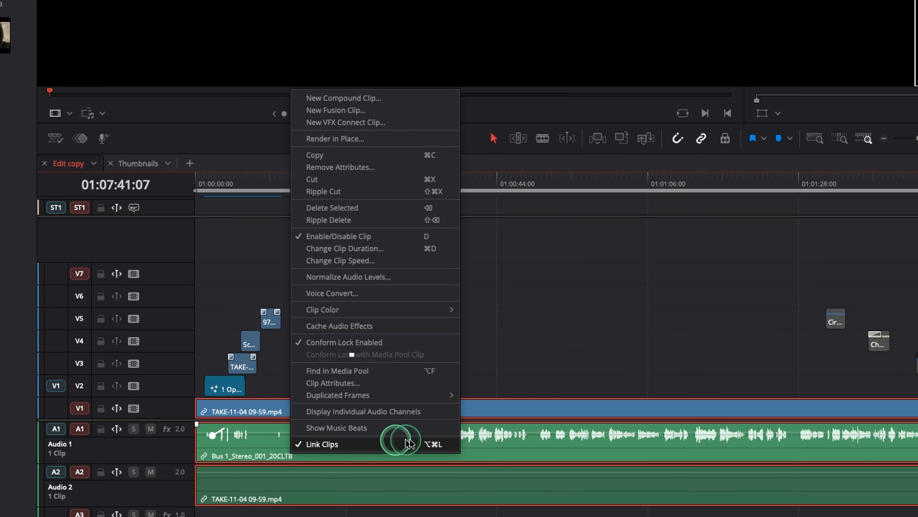
{"action": "left_click", "coordinate": [393, 446]}
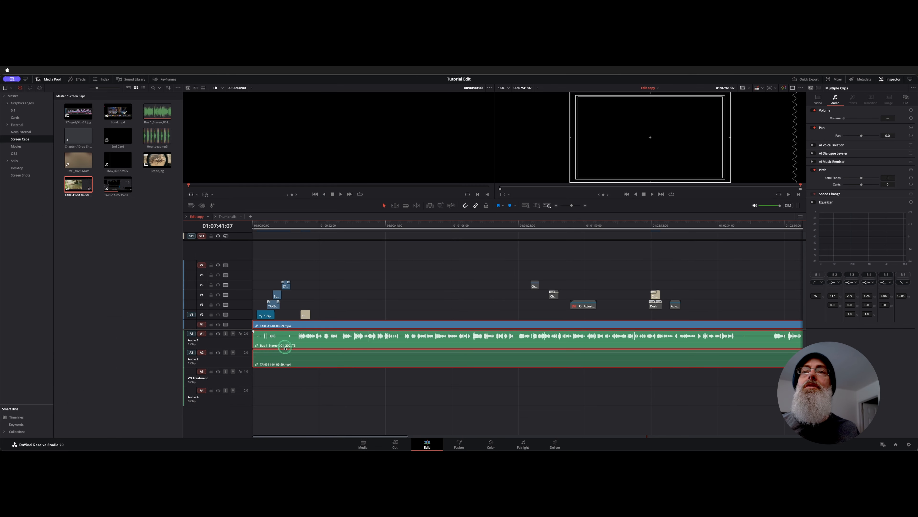
Step: Reveal the bounced Bus 1 clip in Finder and examine its left and right WAV files
{"action": "right_click", "coordinate": [159, 112]}
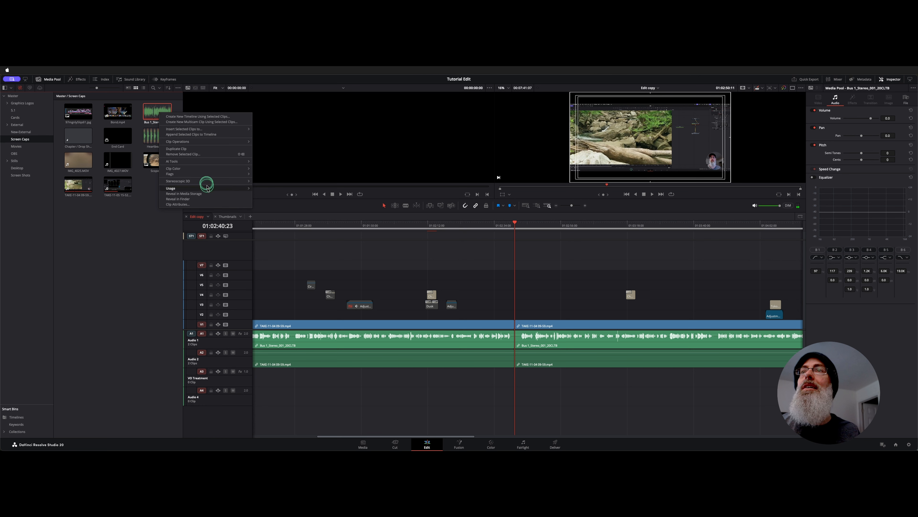
{"action": "left_click", "coordinate": [209, 199]}
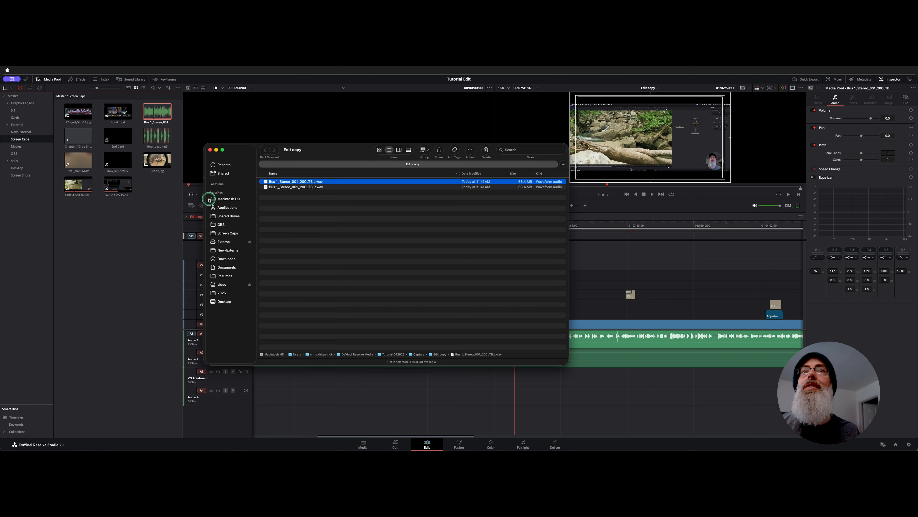
{"action": "left_click", "coordinate": [398, 246]}
{"action": "left_click", "coordinate": [322, 186]}
{"action": "left_click", "coordinate": [336, 227]}
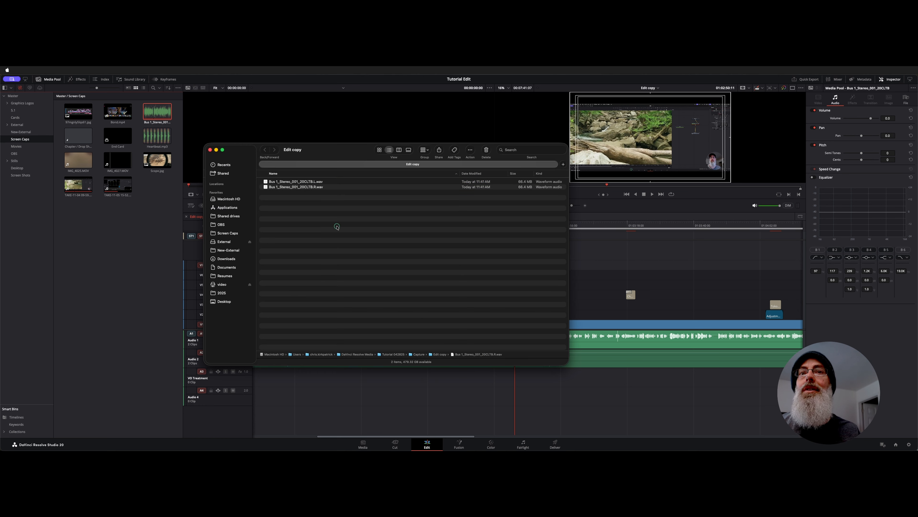